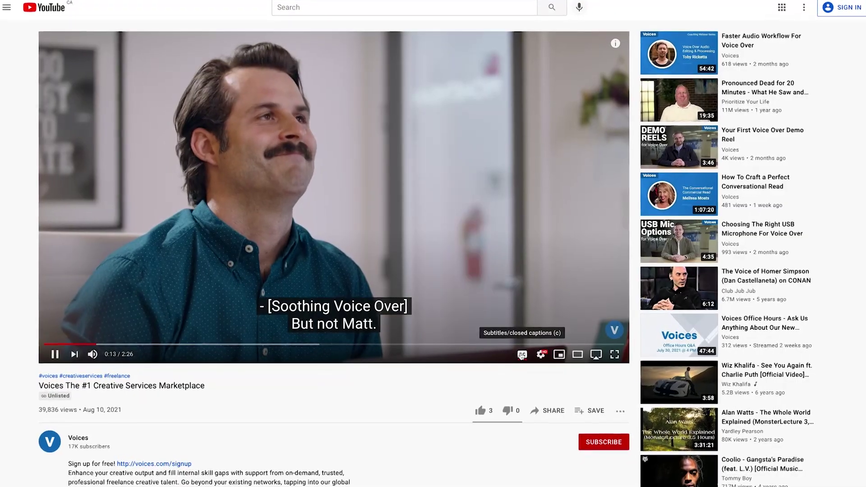
- Turn off closed captions in the YouTube player
left_click(521, 353)
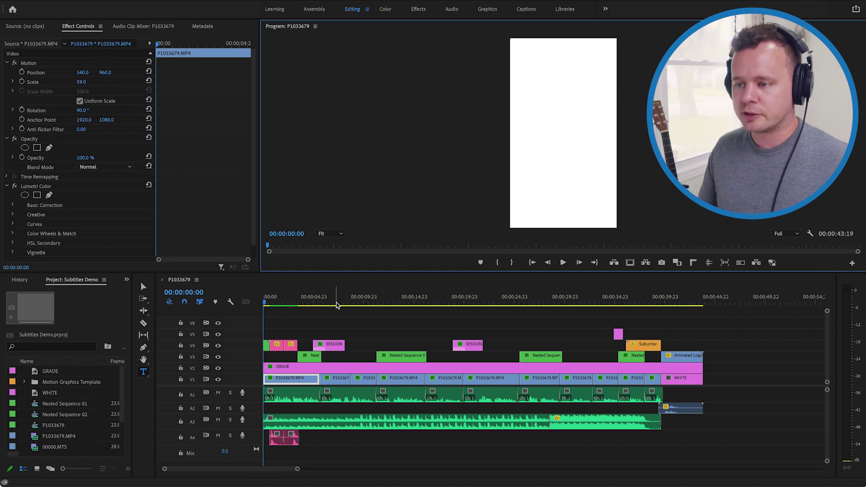
- Add a Basic Title clip on V5 at 00:00:09:07 and shorten its end
left_click_drag(343, 306, 357, 306)
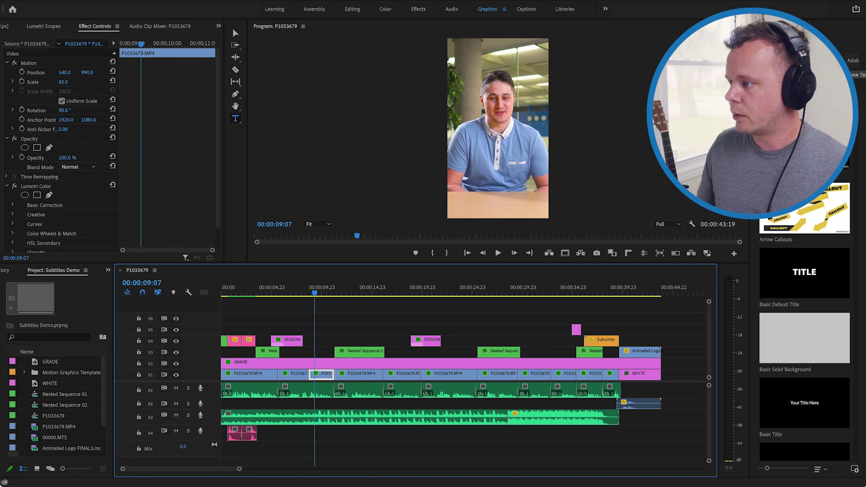
left_click_drag(810, 430, 334, 331)
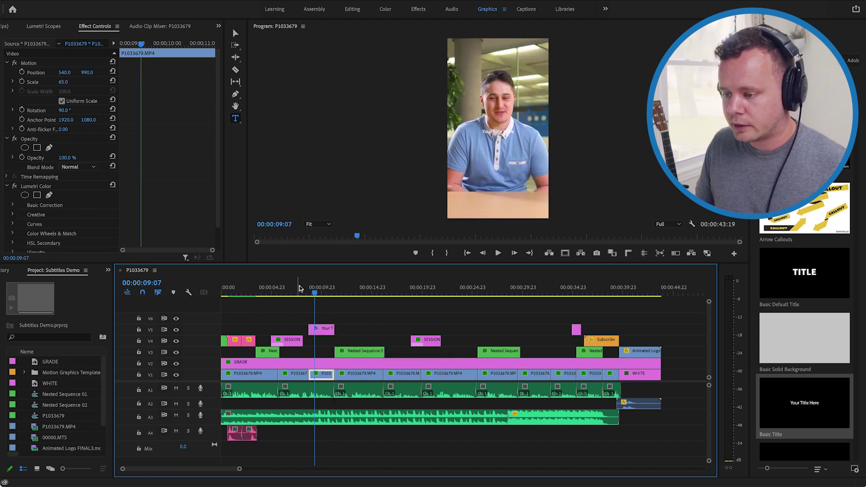
left_click(305, 289)
key("space")
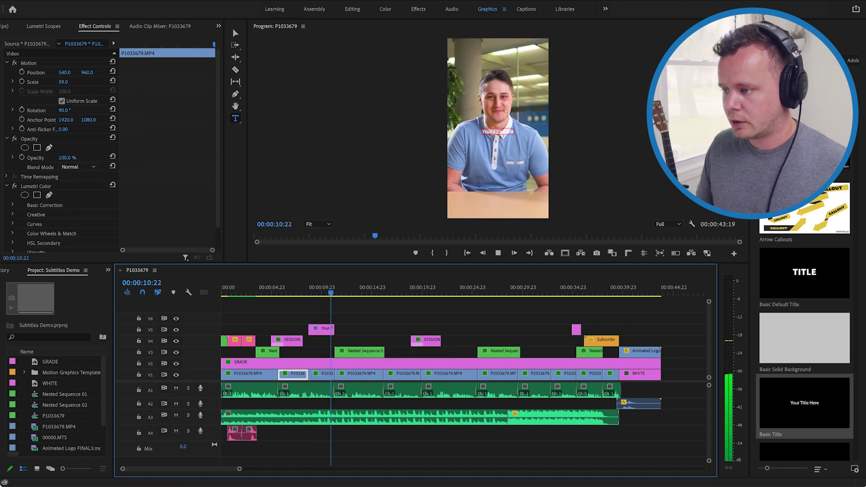
left_click(503, 131)
- Retype the title as 'The client wants my project to turn out just as well as you do', lowered, size 130
key("ctrl+a")
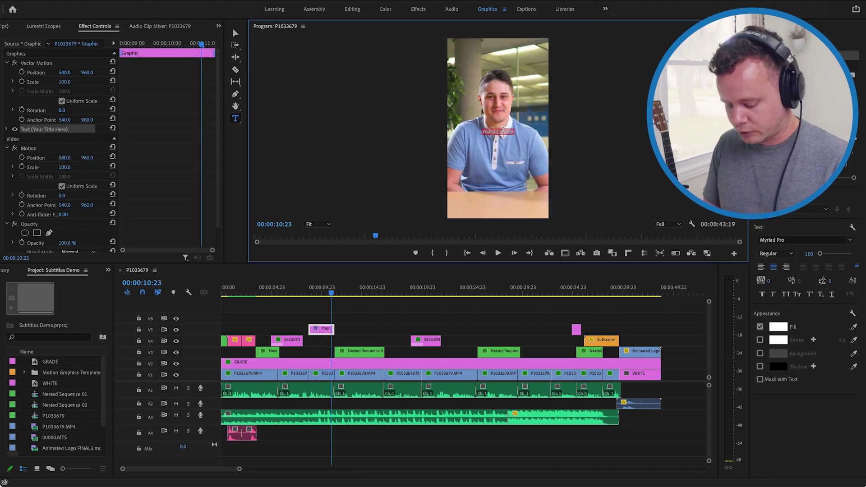
type("The client wants my project to tur")
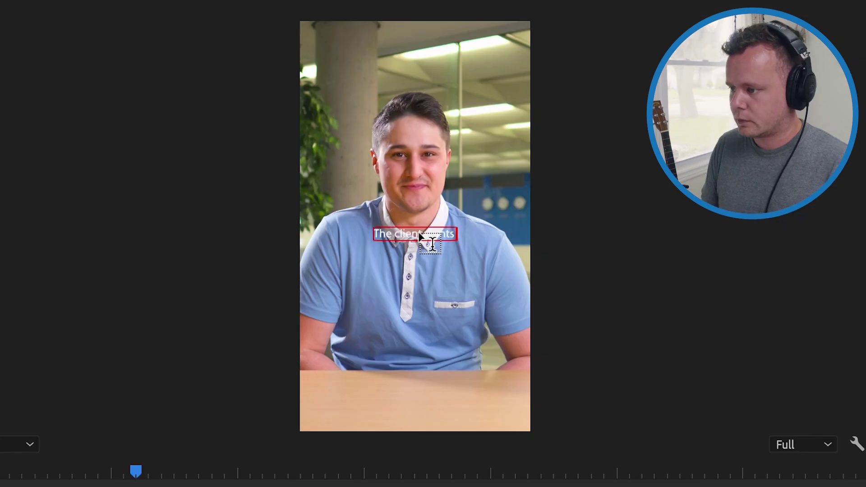
type("n out just as well as you do")
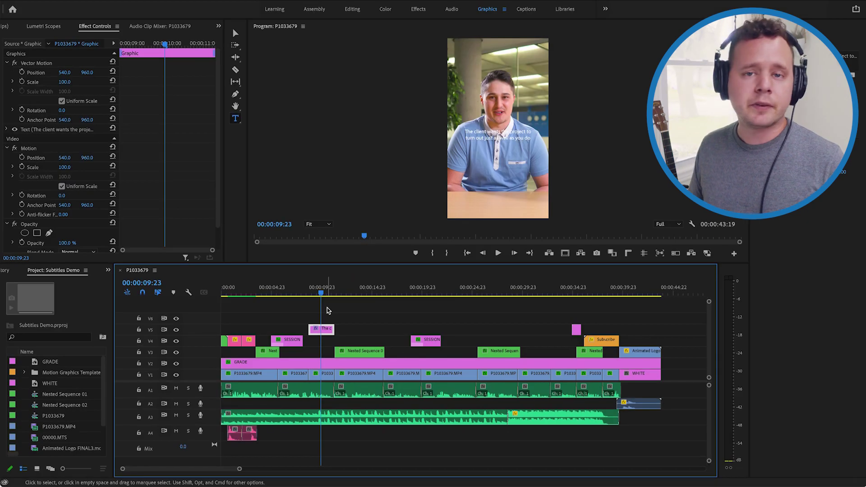
key("Escape")
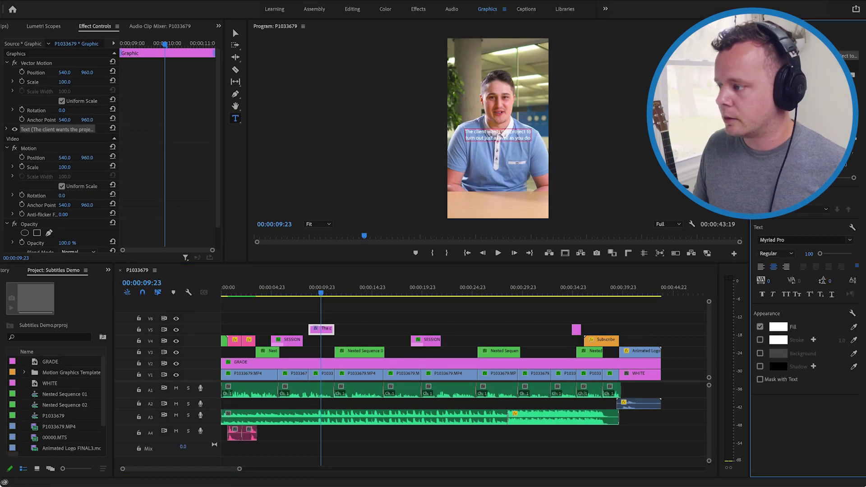
key("shift+Down")
key("shift+Down")
key("shift+Down")
key("shift+Down")
key("shift+Down")
key("shift+Down")
key("shift+Down")
key("shift+Down")
key("shift+Down")
key("shift+Down")
key("shift+Down")
key("shift+Down")
key("shift+Down")
key("shift+Down")
key("shift+Down")
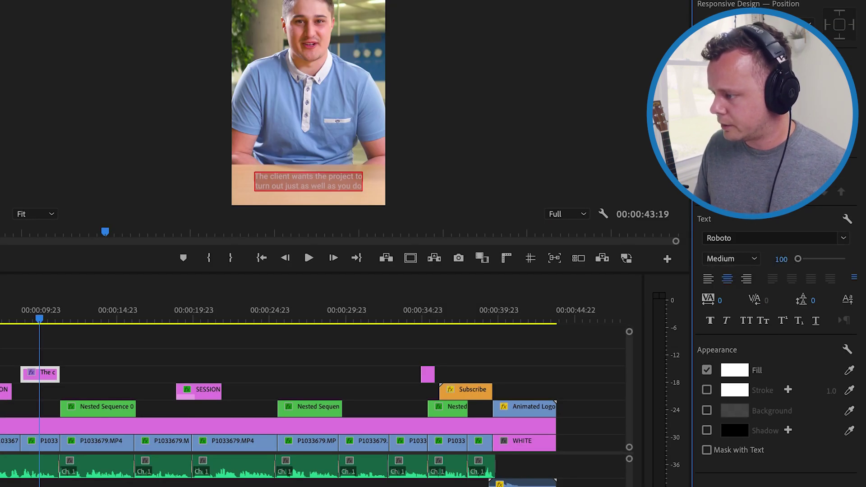
left_click_drag(781, 259, 795, 260)
- Add a dark background box of size 20 behind the caption and trim its start later
left_click(707, 410)
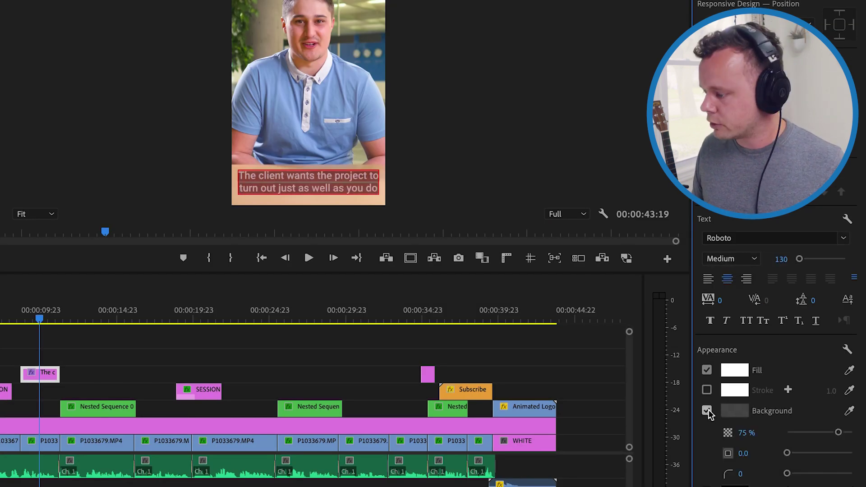
left_click(744, 453)
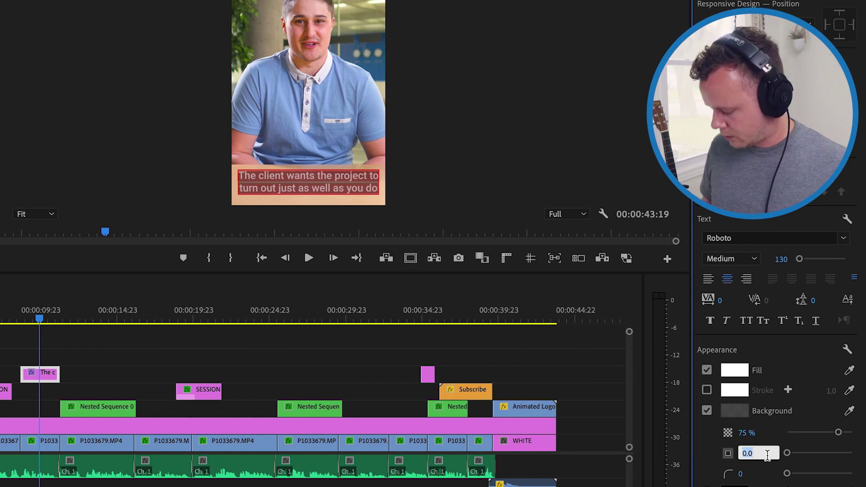
type("20")
key("Return")
left_click(743, 473)
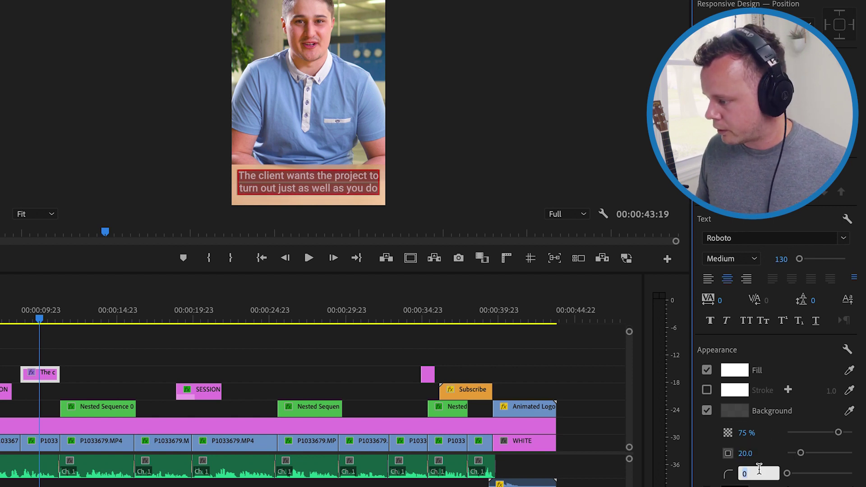
left_click(16, 355)
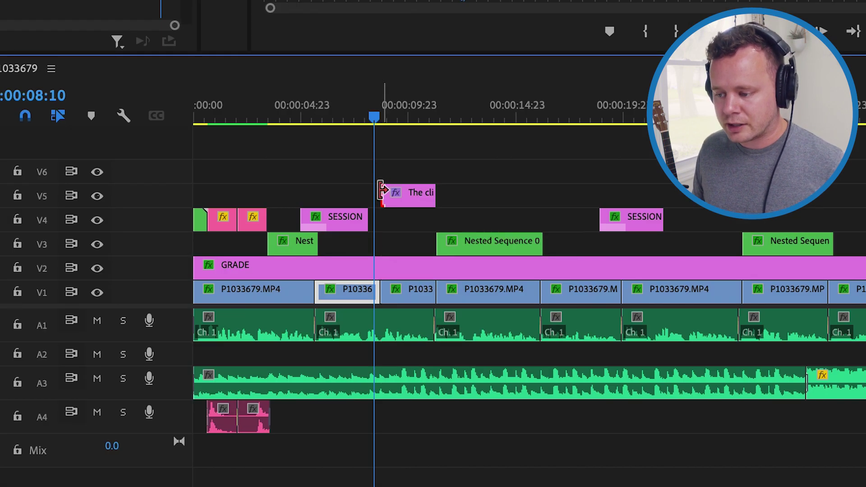
mouse_move(385, 190)
left_mouse_down()
mouse_move(408, 193)
mouse_move(385, 194)
left_mouse_up()
- Align the caption clip's start with the speech and review its timing
key("equal")
key("equal")
key("equal")
key("equal")
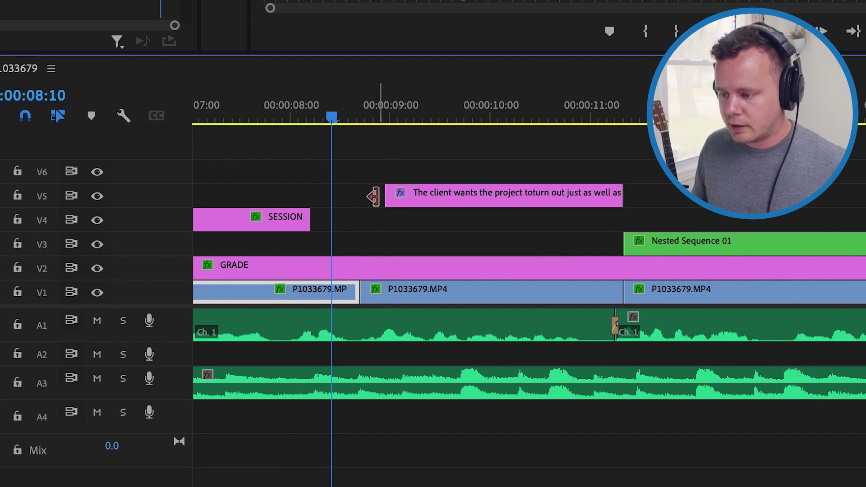
mouse_move(389, 195)
left_mouse_down()
mouse_move(354, 195)
mouse_move(372, 194)
left_mouse_up()
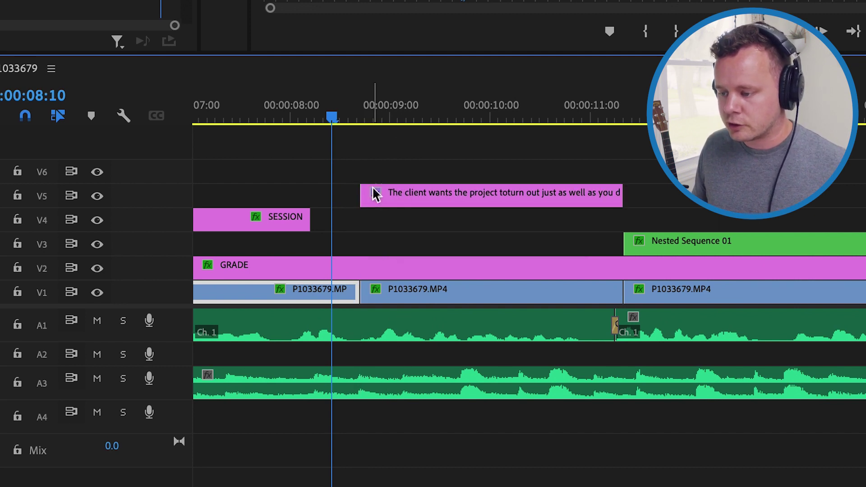
key("space")
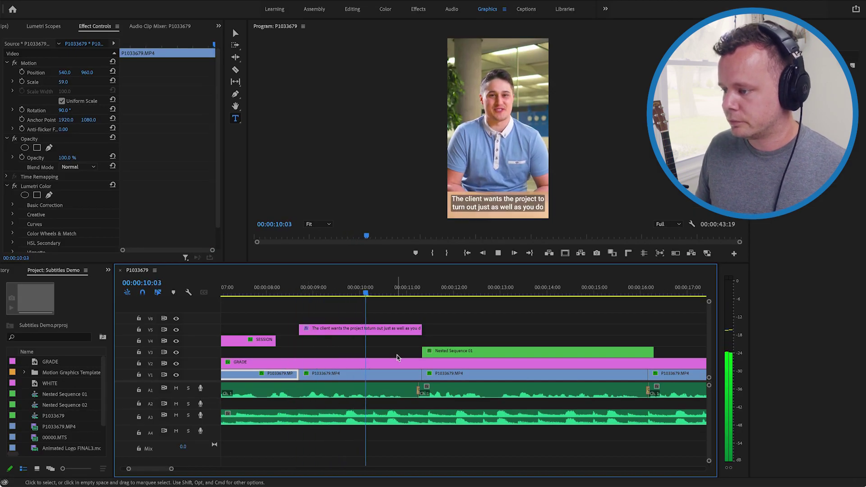
key("space")
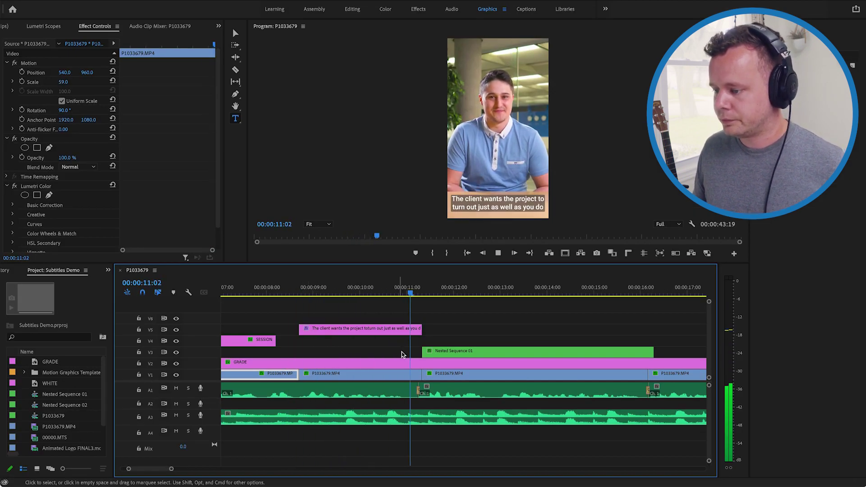
left_click(330, 337)
key("space")
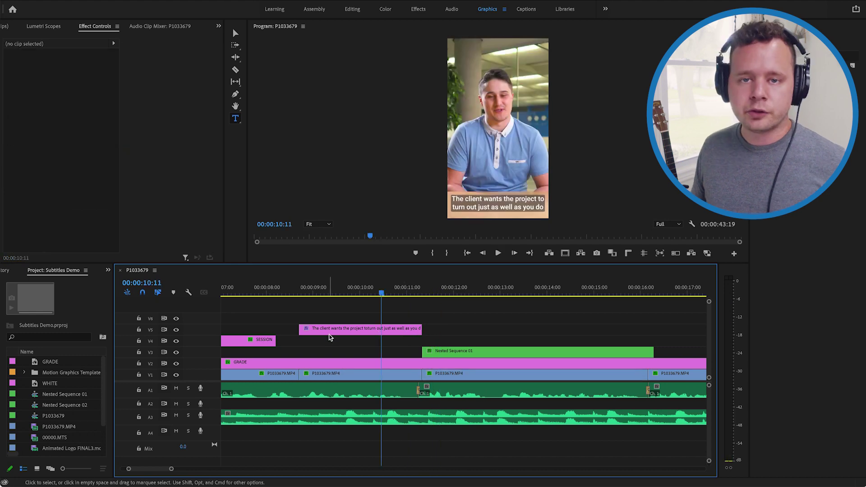
- Duplicate the caption clip right after itself on V5, review it, and return to the start
left_click_drag(332, 333, 455, 333)
left_click(415, 292)
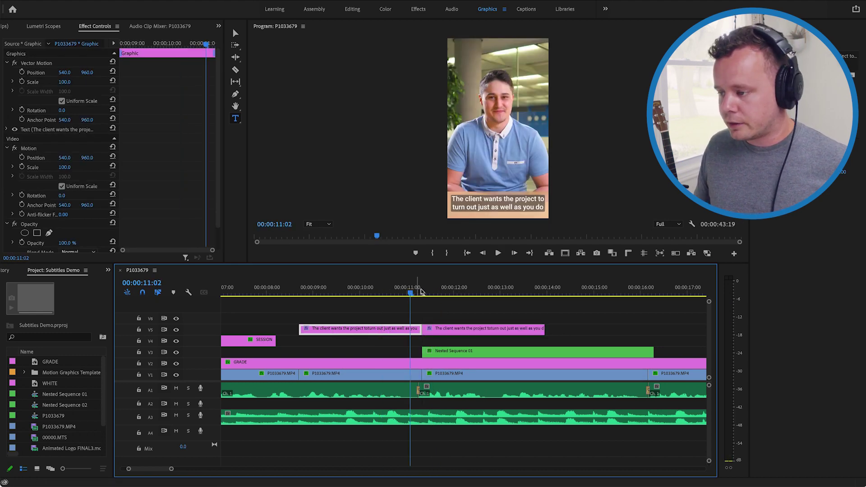
key("space")
left_click_drag(477, 321, 371, 337)
key("space")
key("minus")
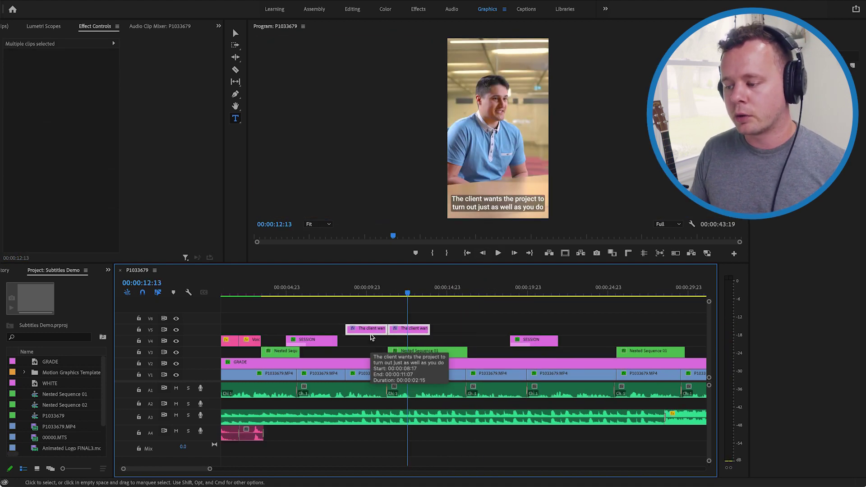
left_click(369, 293)
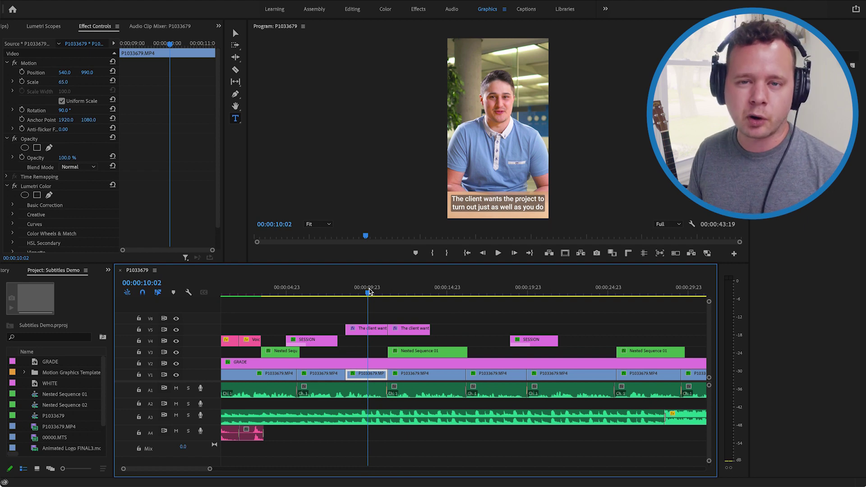
left_click(297, 319)
key("Home")
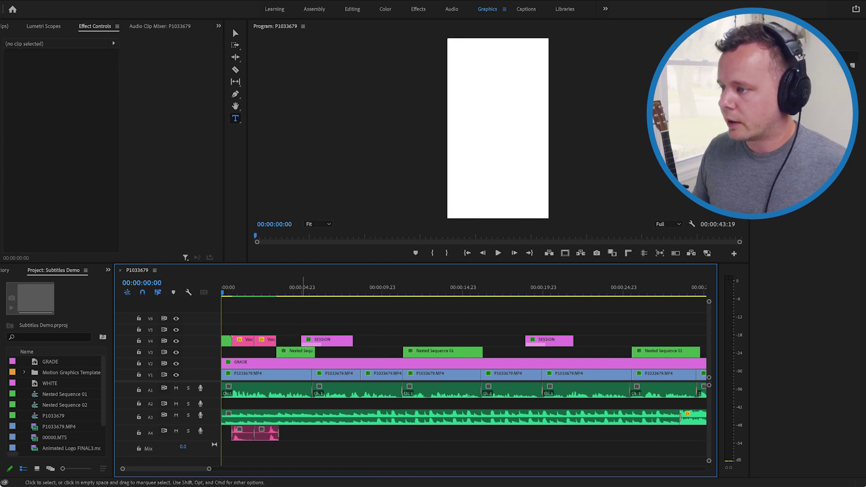
- Switch to the Captions workspace
left_click(525, 9)
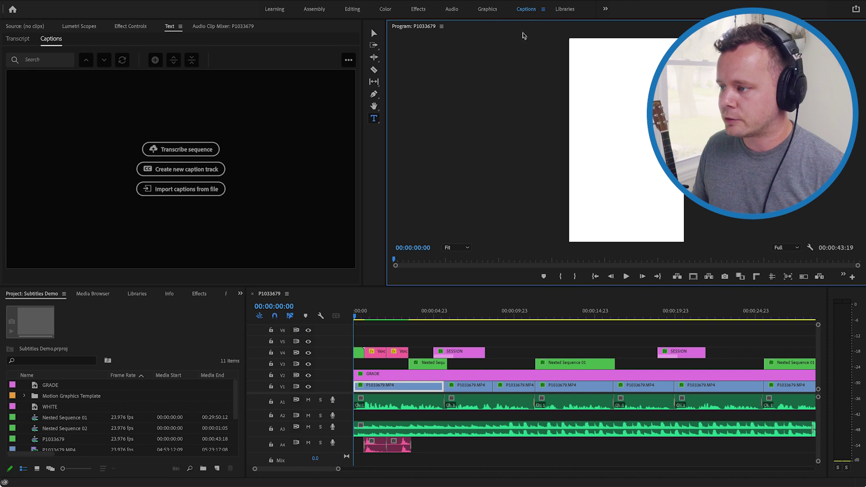
left_click(606, 8)
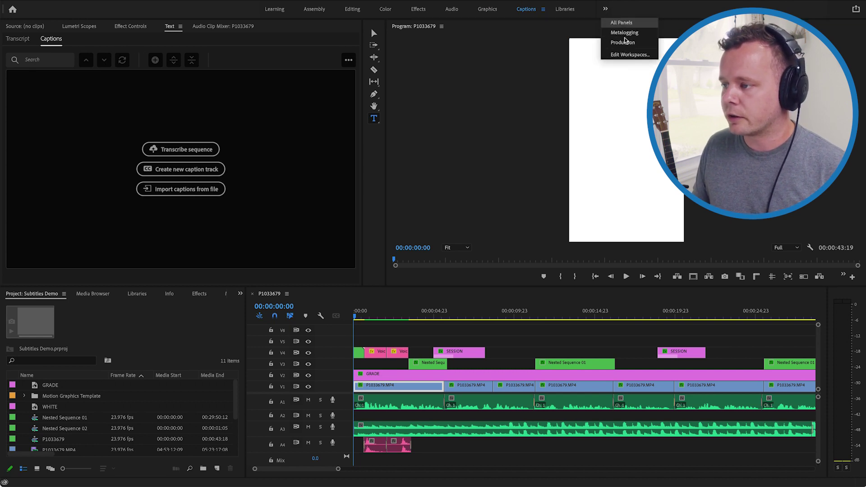
left_click(535, 26)
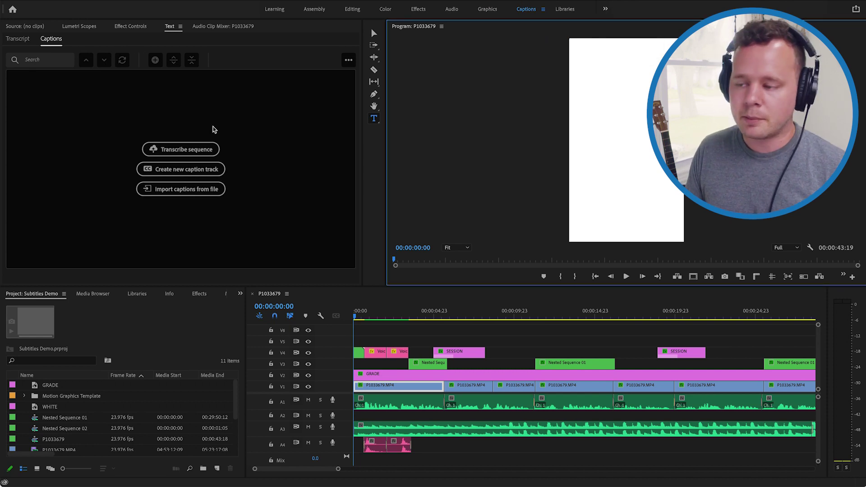
scroll(475, 352, "down", 5)
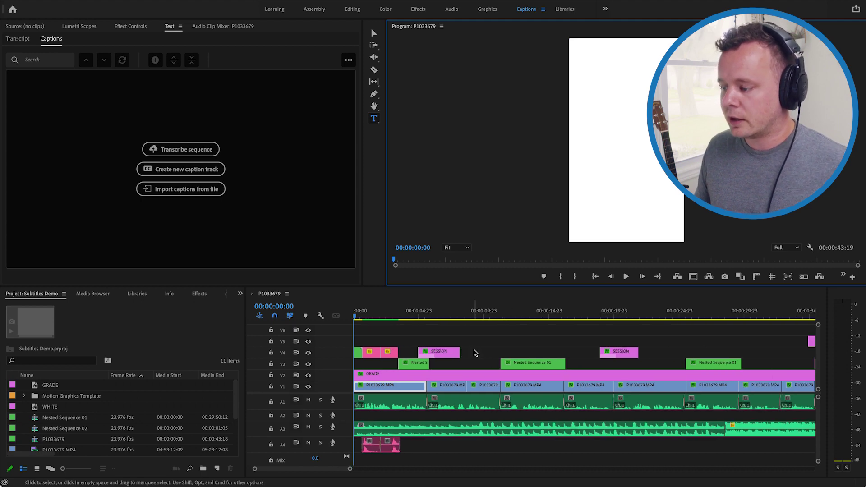
scroll(475, 353, "up", 1)
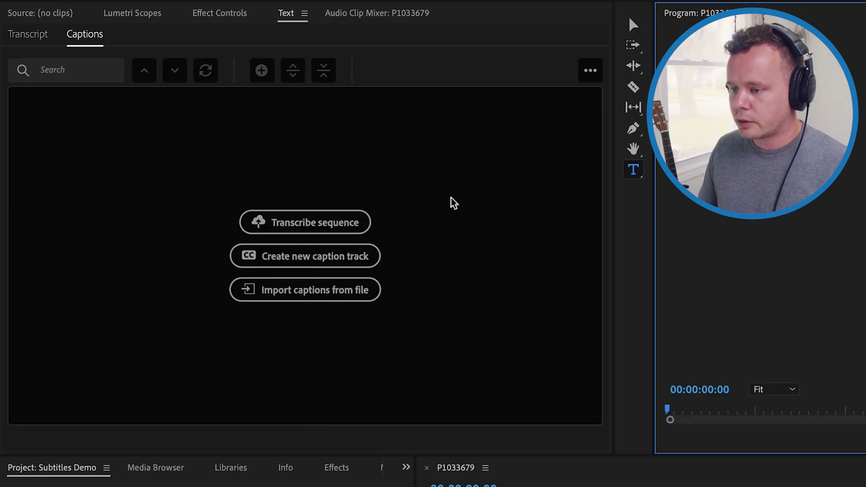
- Transcribe the sequence from the Audio 1 track in English
left_click(314, 228)
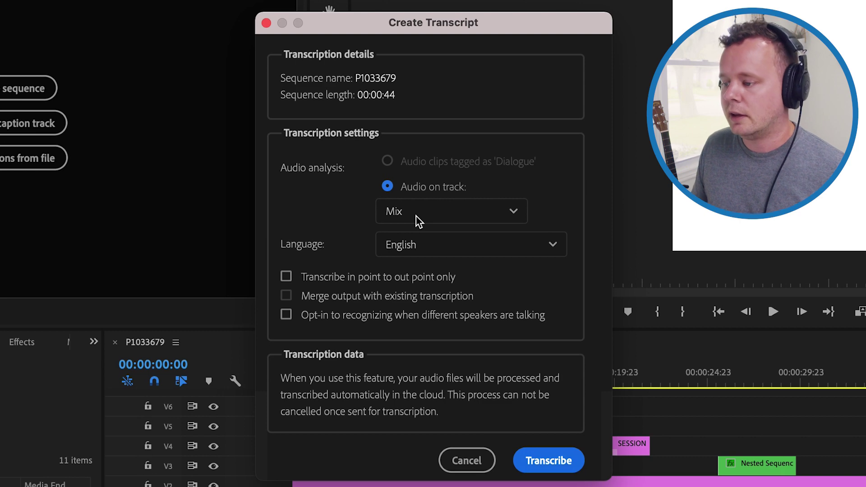
left_click(419, 221)
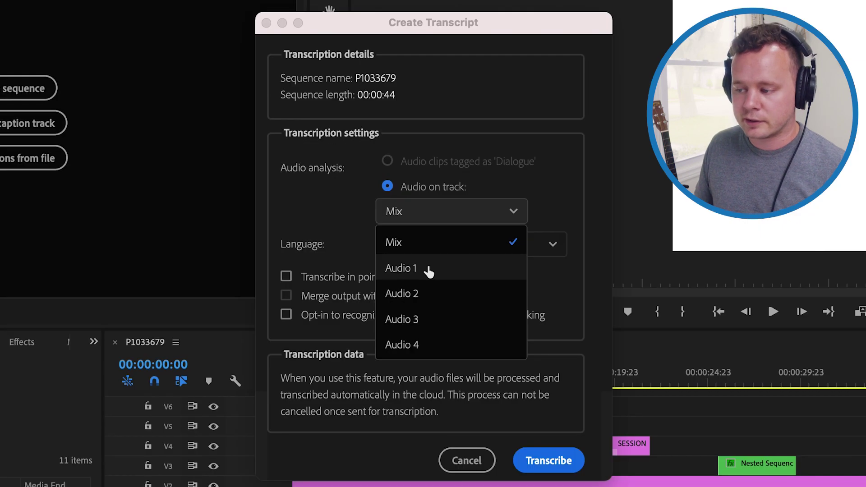
left_click(429, 270)
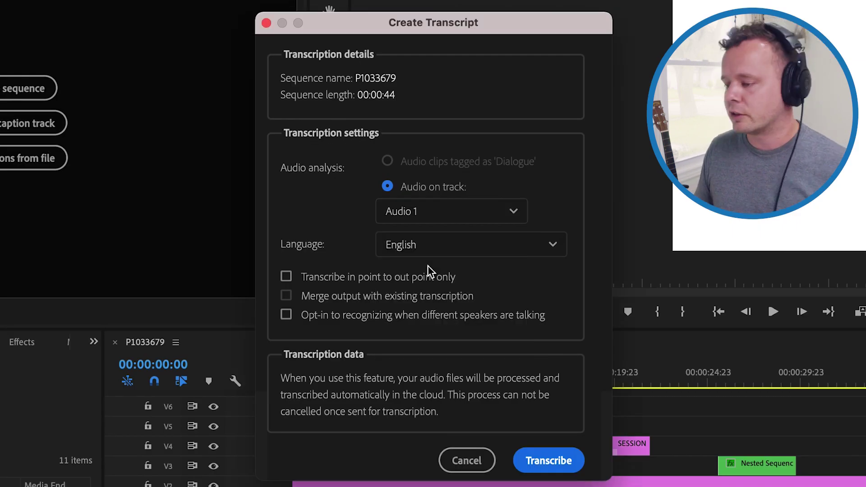
left_click(555, 460)
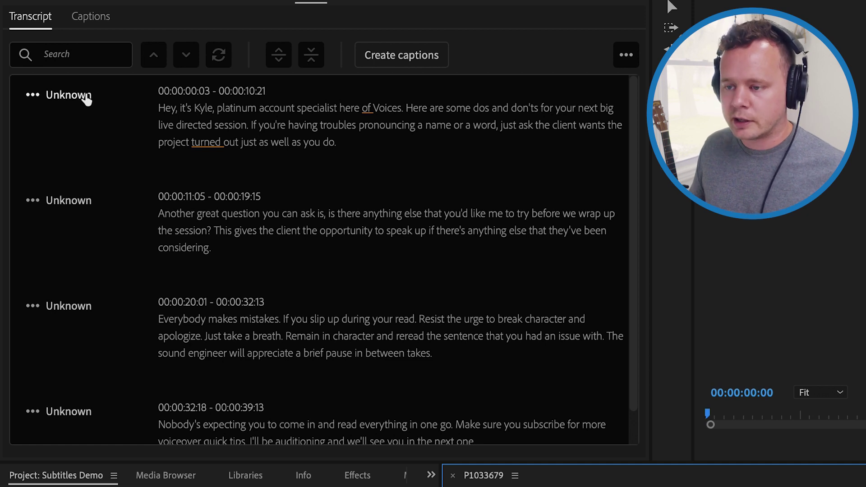
- Correct 'of' to 'at' in the first block so it reads 'here at Voices'
left_click(86, 99)
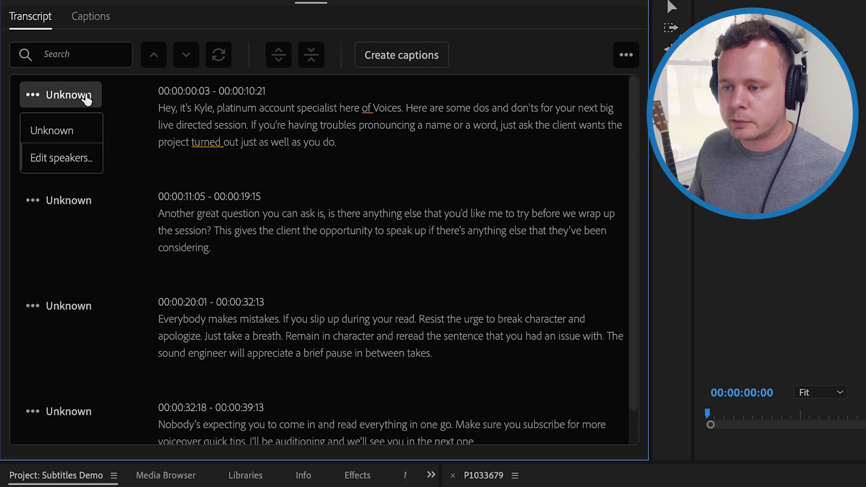
left_click(141, 113)
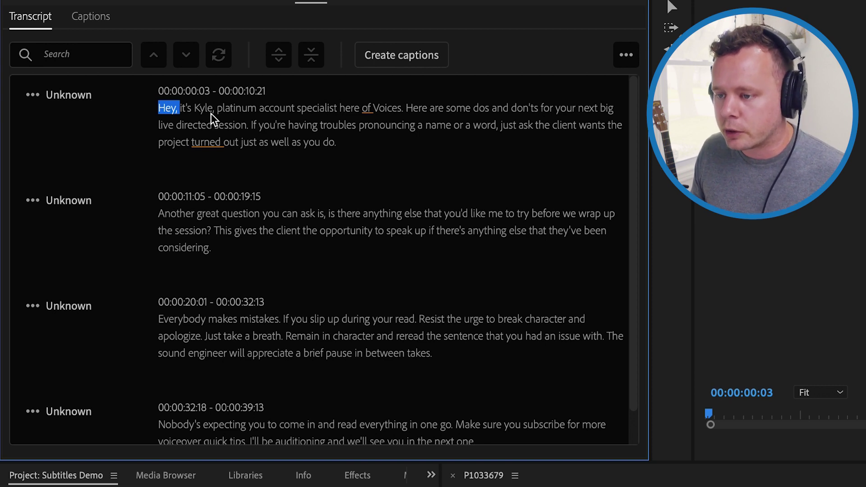
double_click(369, 111)
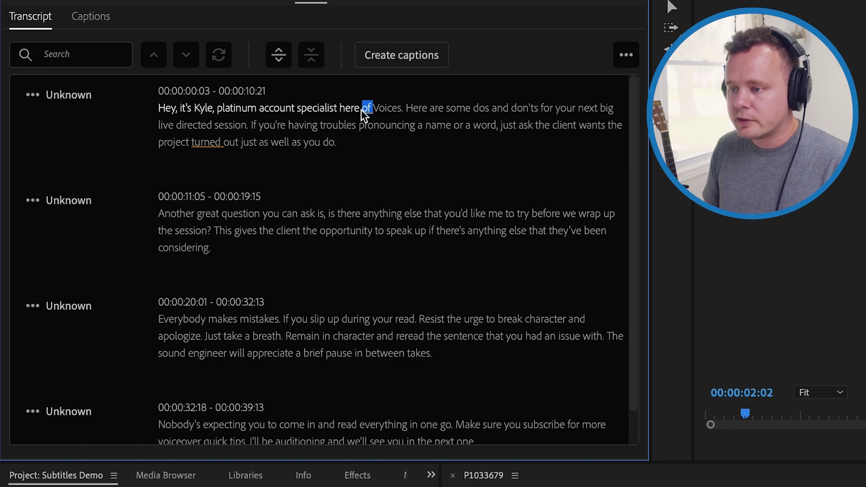
type("at")
- Change 'turned' to 'to turn' in 'the client wants the project to turn out'
left_click(469, 233)
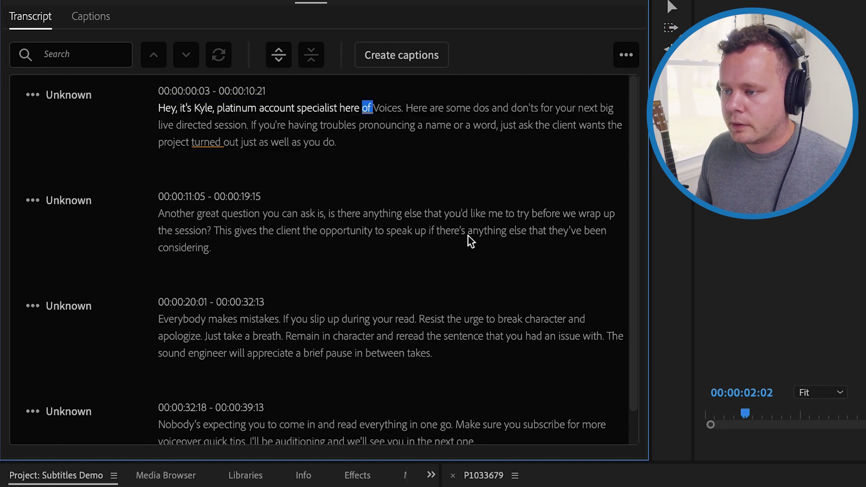
left_click(577, 130)
left_click(305, 134)
key("BackSpace")
key("BackSpace")
left_click(276, 134)
type("to t")
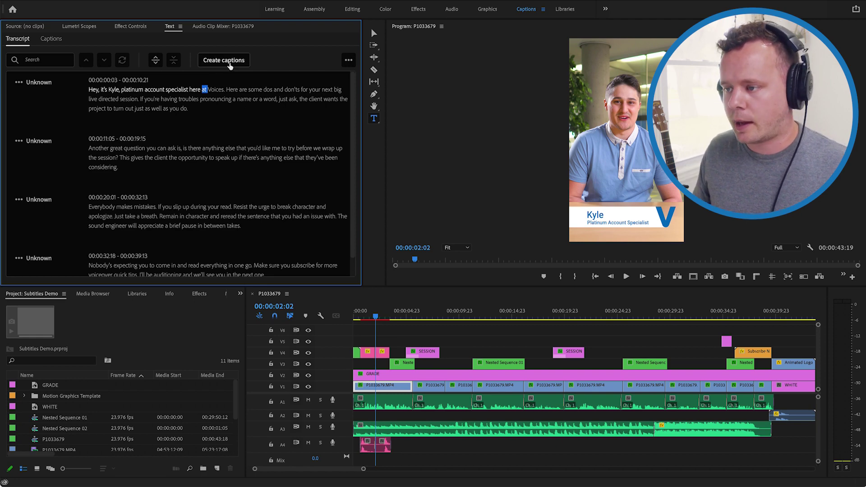
- Create captions from the transcript with the Subtitle Default preset, Subtitle format and Style None
left_click(230, 64)
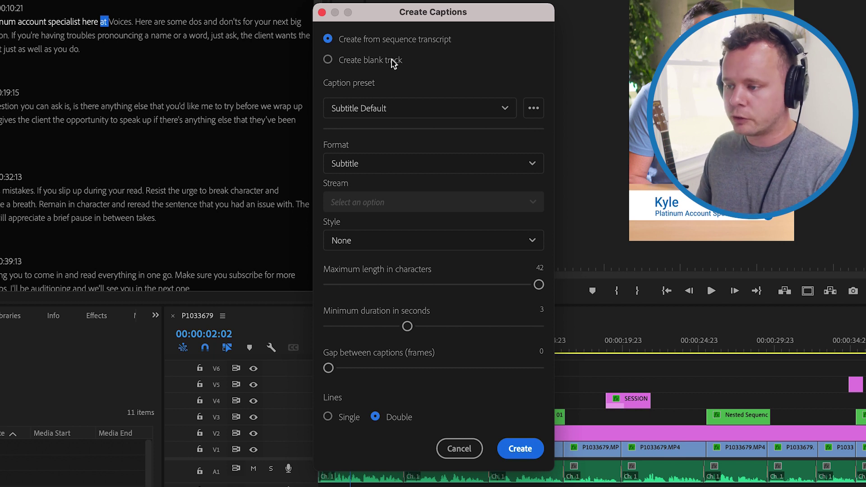
left_click(399, 110)
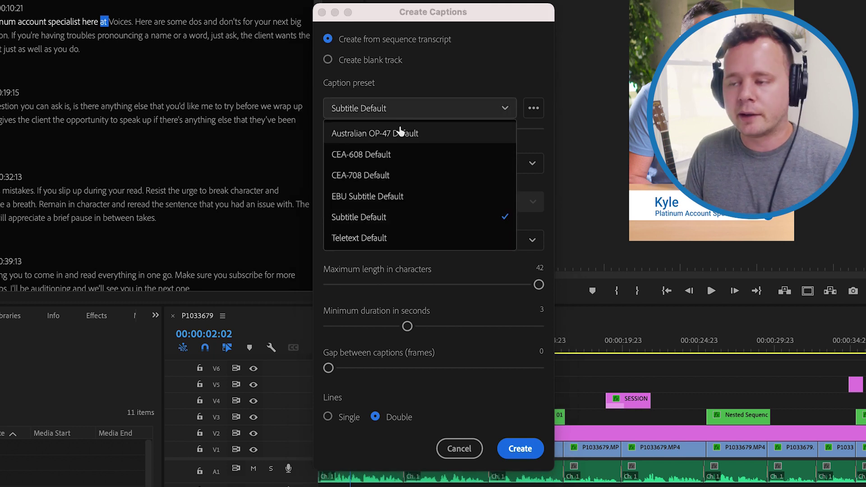
left_click(394, 221)
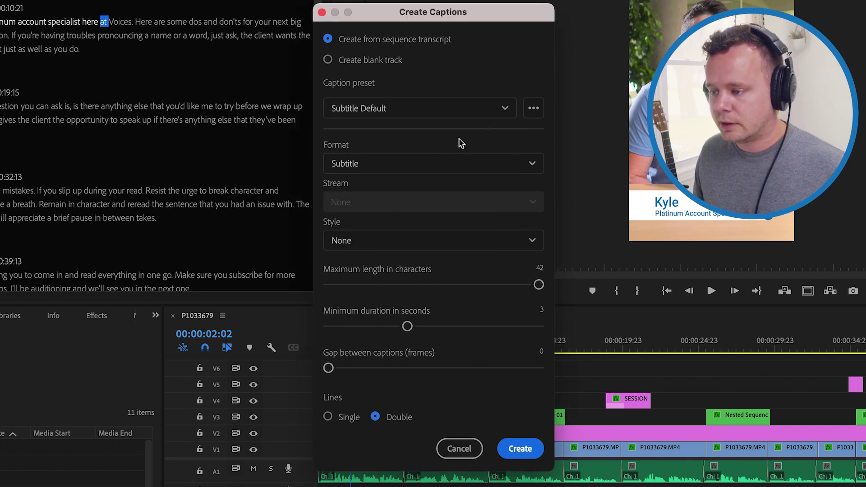
left_click(393, 243)
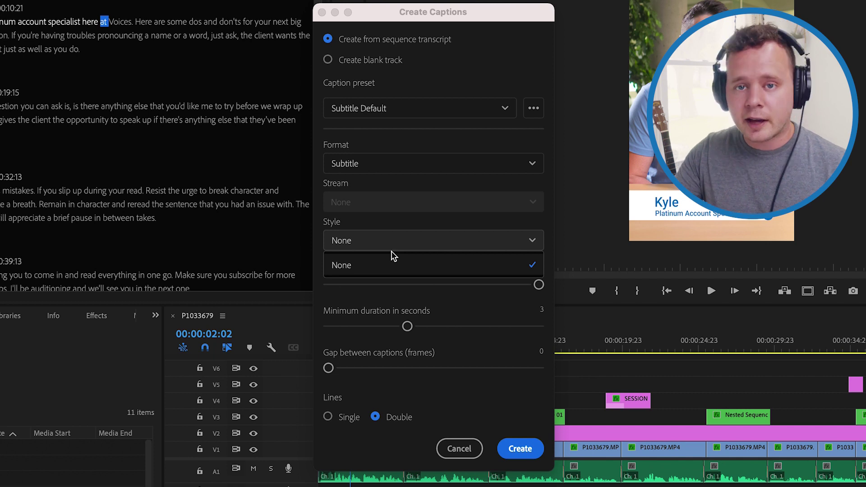
left_click(452, 308)
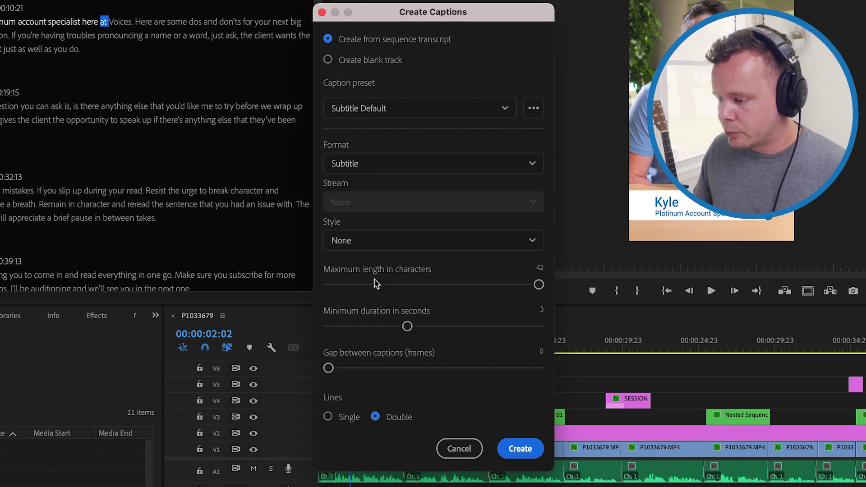
left_click(531, 453)
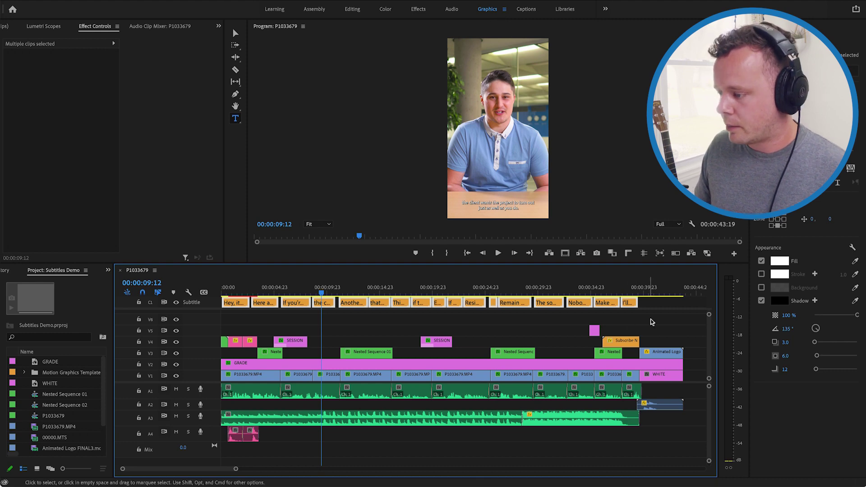
- Set all caption clips to a Roboto font weight and remove their drop shadow
left_click_drag(654, 319, 226, 299)
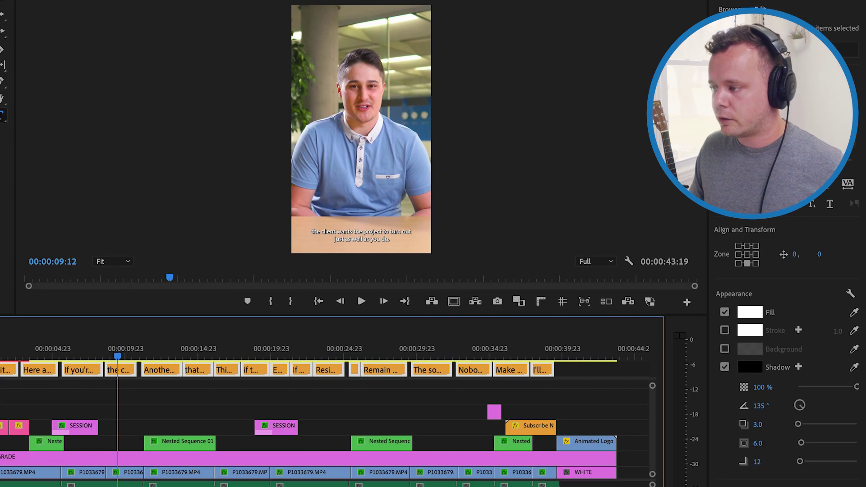
left_click(802, 135)
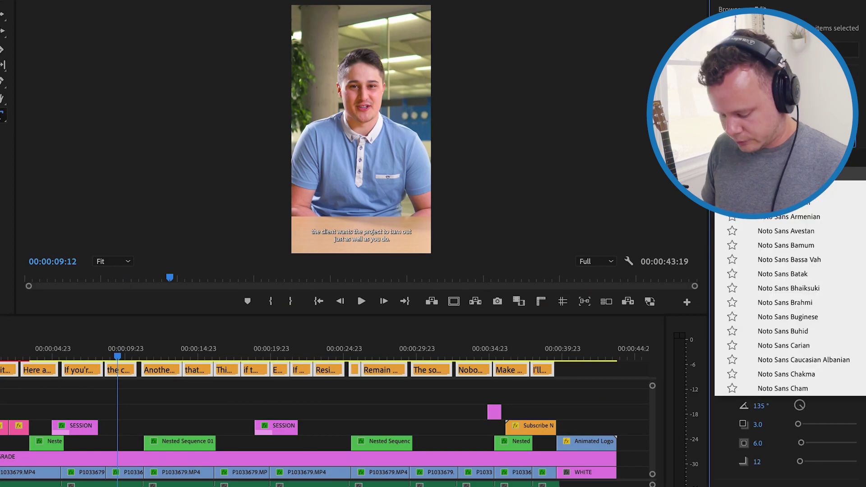
type("Roboto")
key("Down")
key("Down")
key("Down")
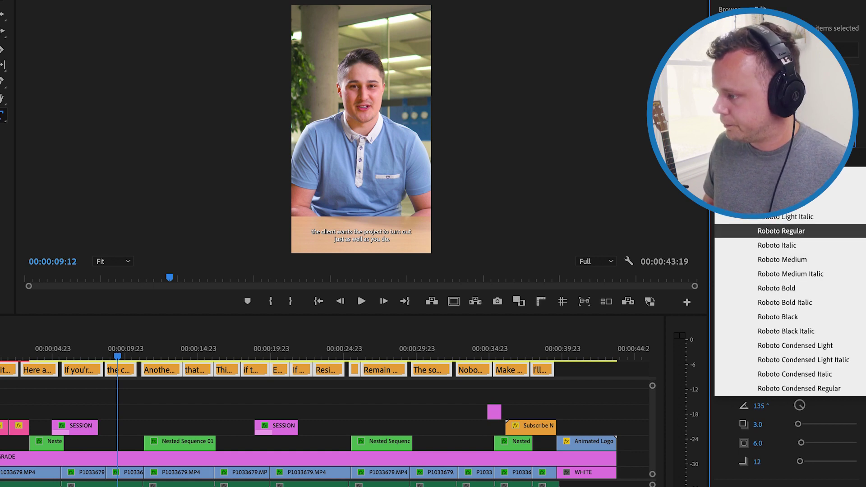
key("Return")
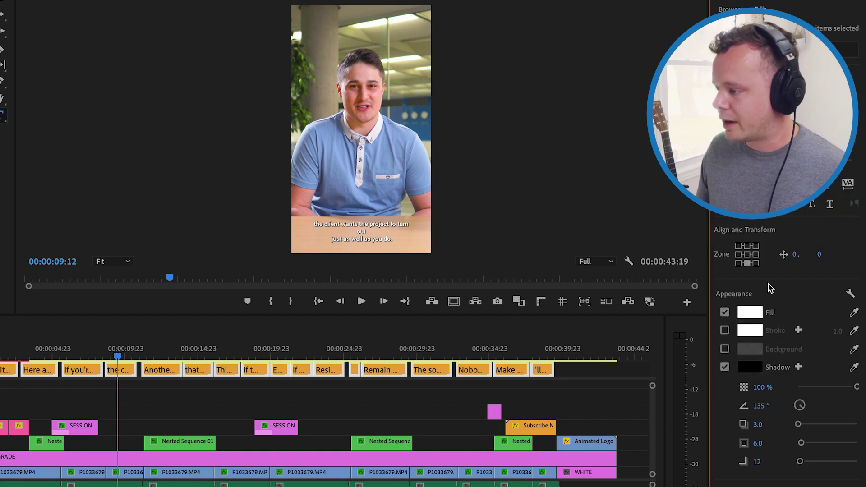
left_click(725, 368)
- Give the captions a dark background box with size 20 and corner roundness 20
left_click(724, 350)
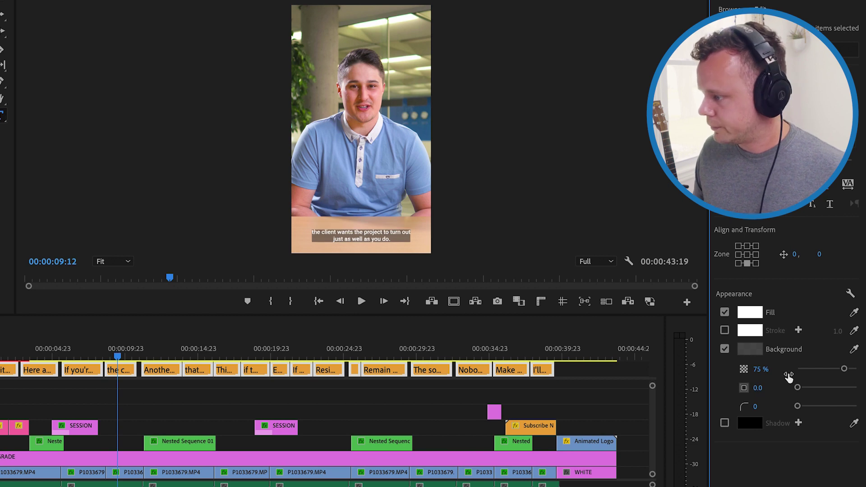
left_click(758, 388)
type("20")
key("Return")
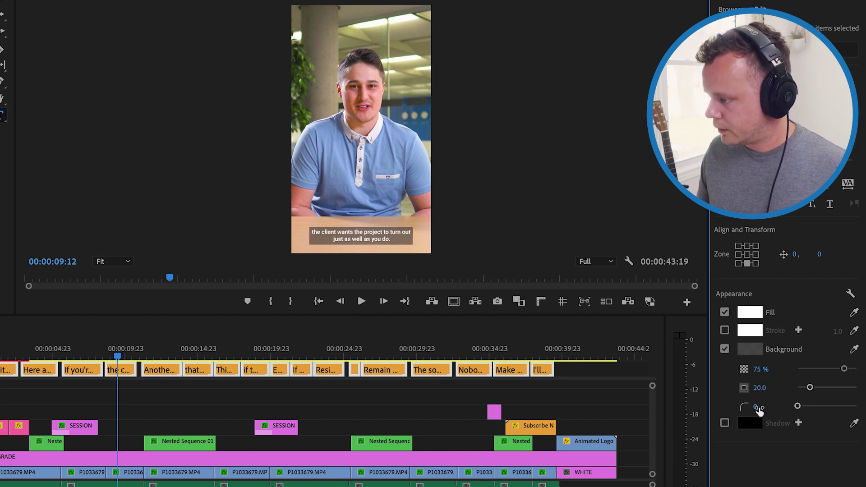
left_click(772, 404)
type("20")
key("Return")
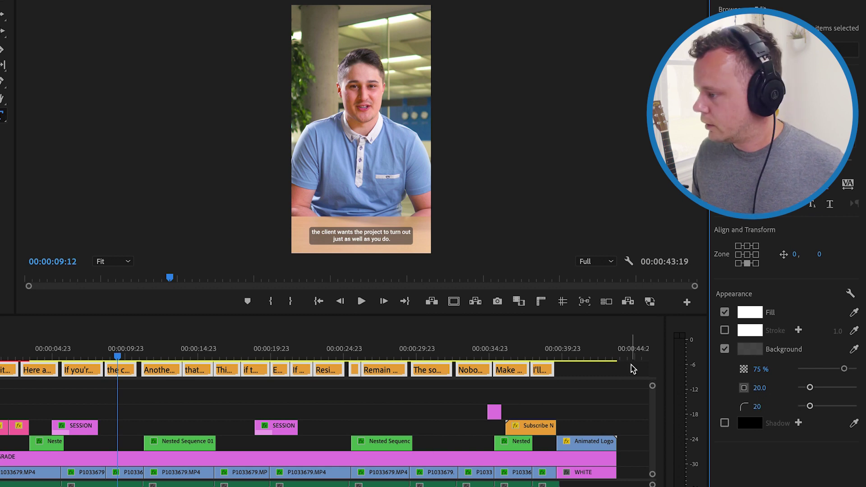
left_click(110, 352)
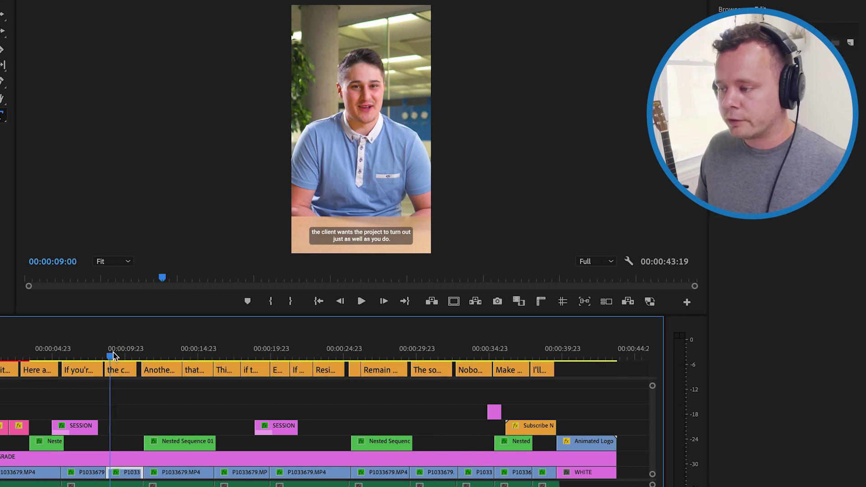
- Play back the captions and extend the 'the client wants…' caption's end to the right
left_click_drag(110, 353, 67, 353)
key("space")
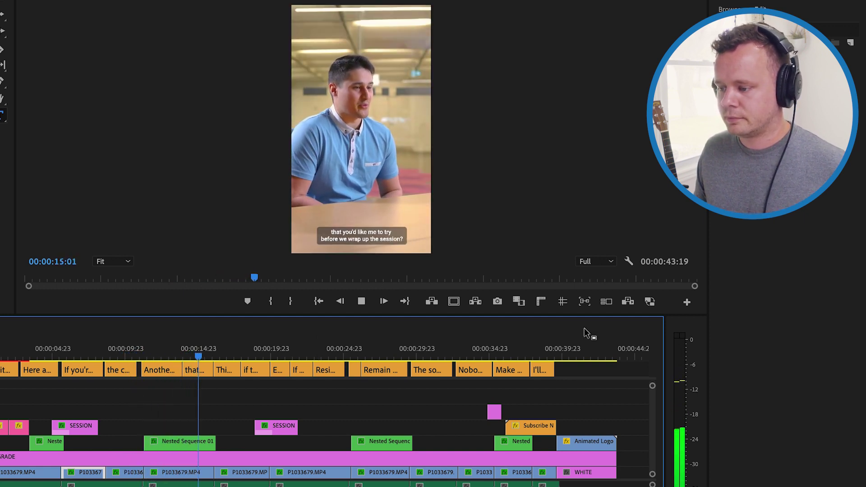
key("space")
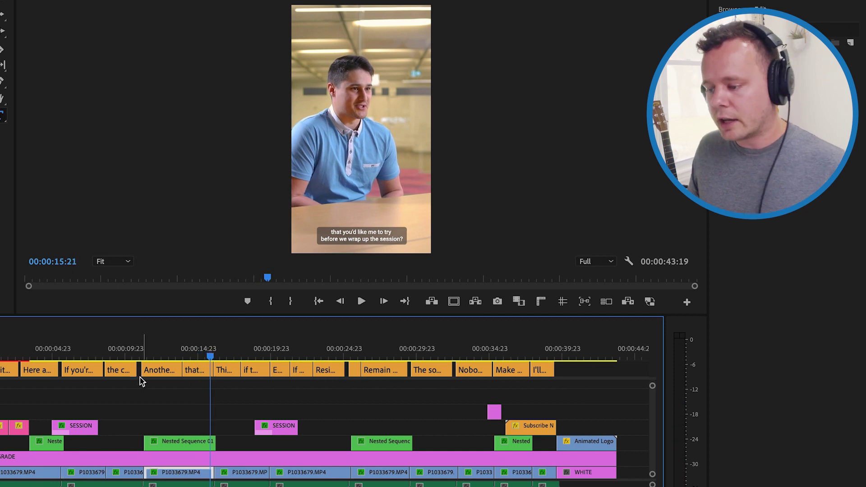
left_click(126, 370)
scroll(138, 370, "up", 5)
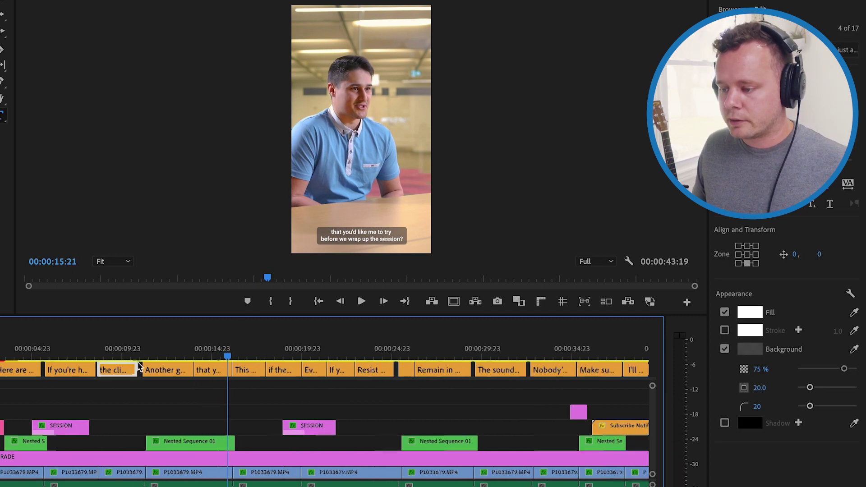
left_click_drag(136, 370, 145, 369)
- Extend that caption's start left to close the gap, then switch to the Captions workspace
left_click(136, 352)
key("space")
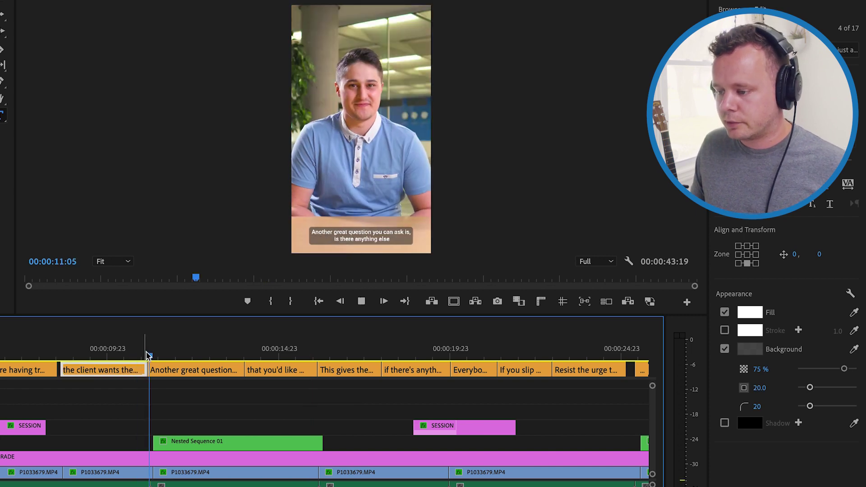
left_click(118, 353)
left_click_drag(60, 370, 57, 370)
left_click(48, 352)
left_click(72, 369)
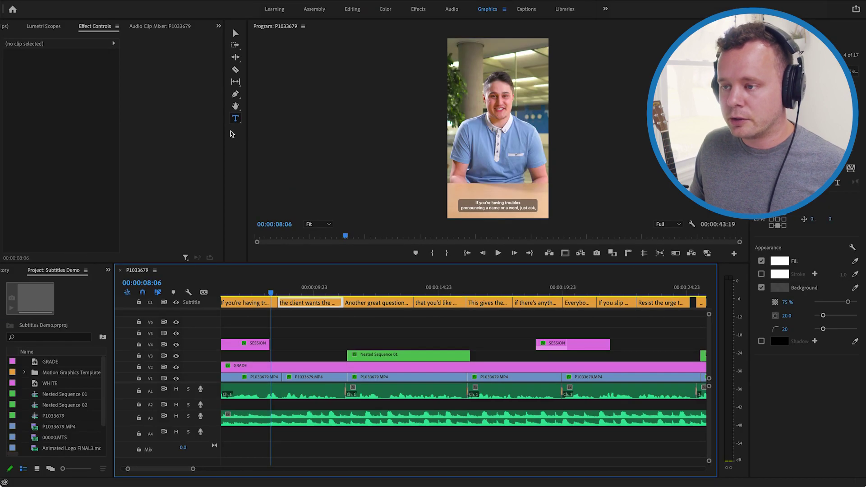
left_click(526, 9)
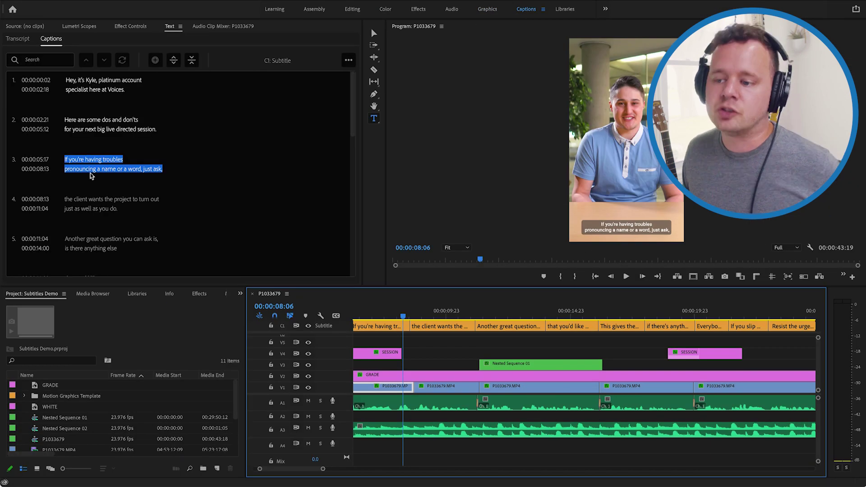
left_click(111, 161)
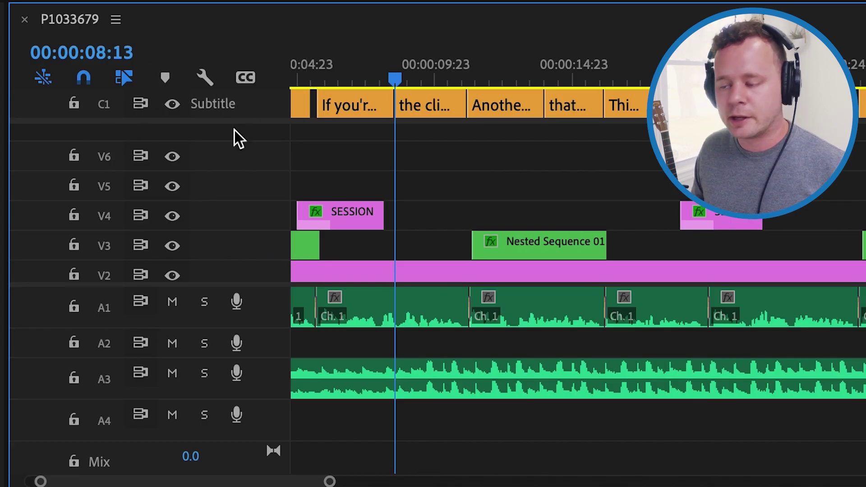
scroll(654, 180, "down", 2)
scroll(638, 215, "up", 2)
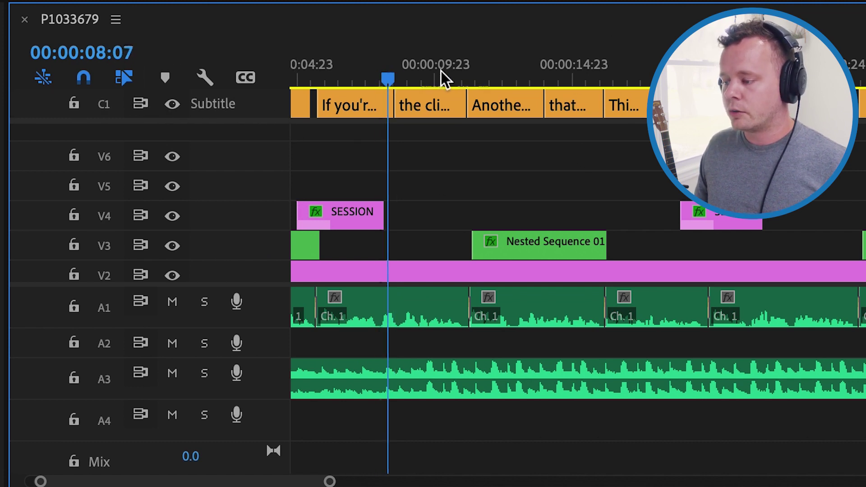
left_click(532, 76)
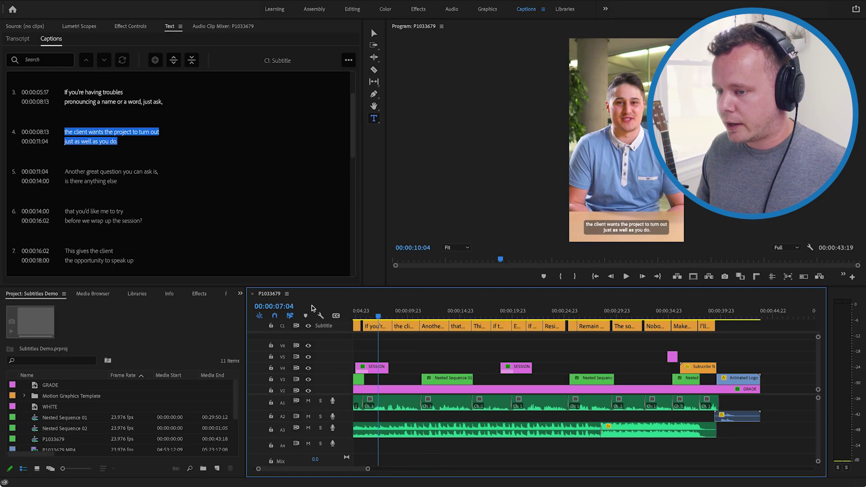
key("Up")
key("Up")
key("Up")
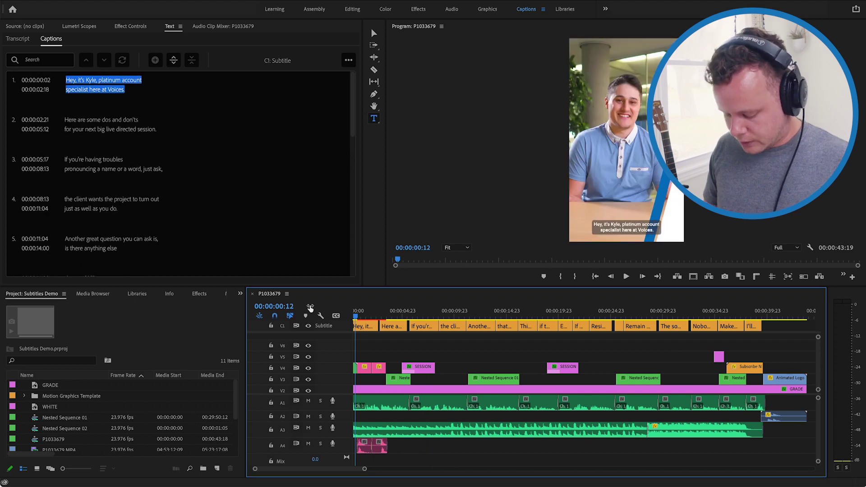
- Export the sequence as Reel.mp4 with captions written to a sidecar .stl file
key("super+m")
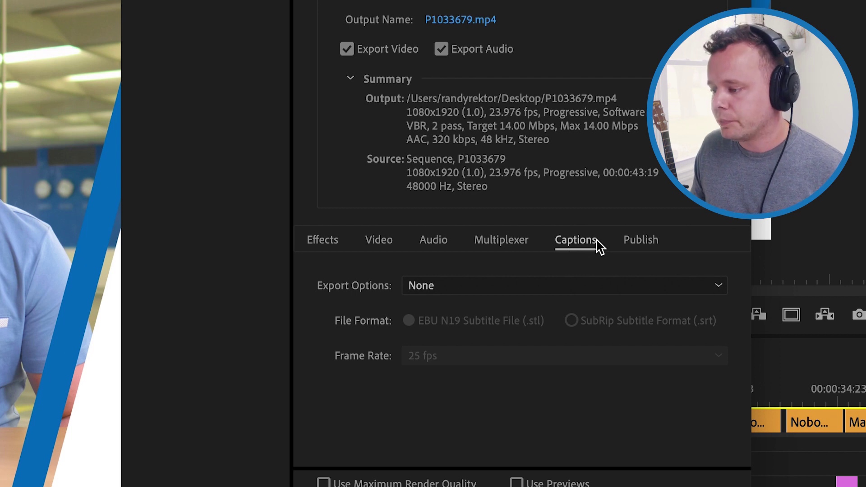
left_click(491, 291)
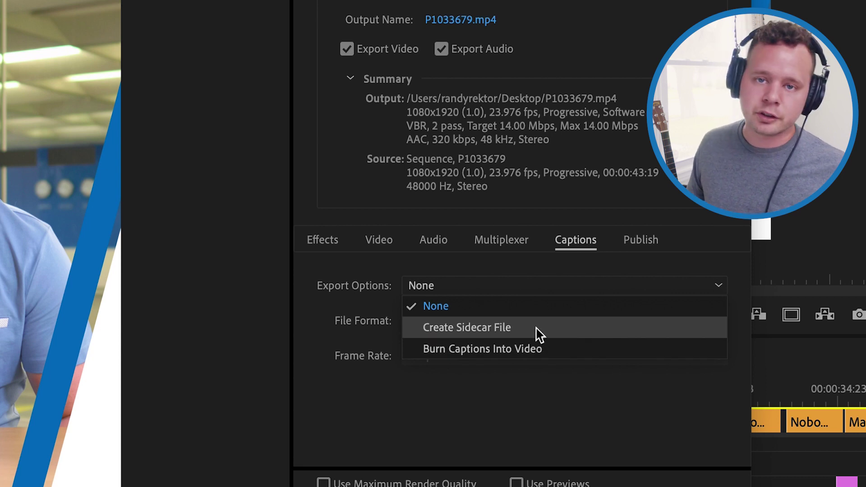
left_click(397, 302)
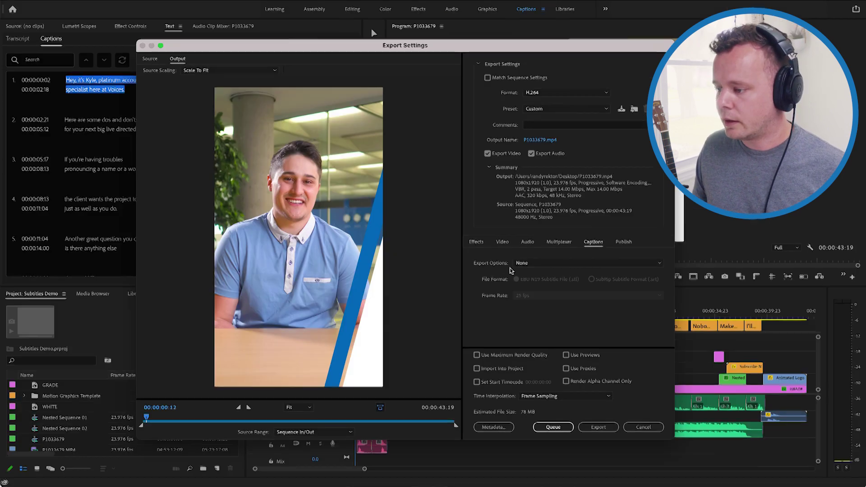
left_click(512, 264)
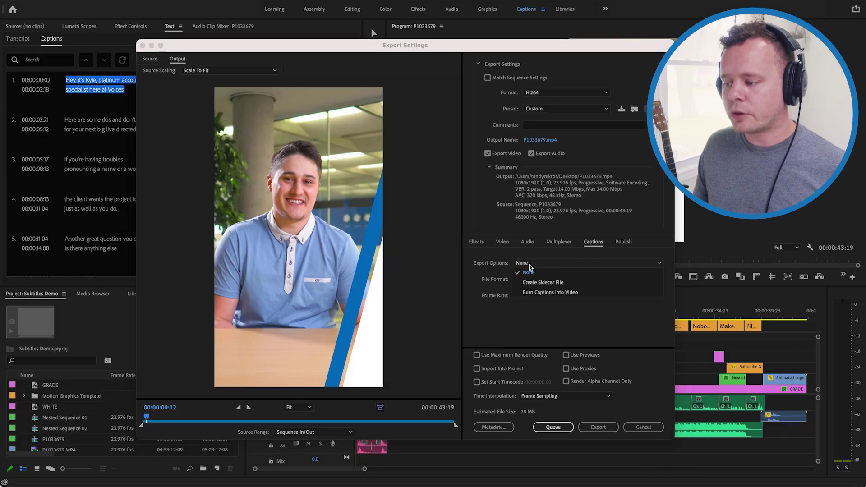
left_click(564, 284)
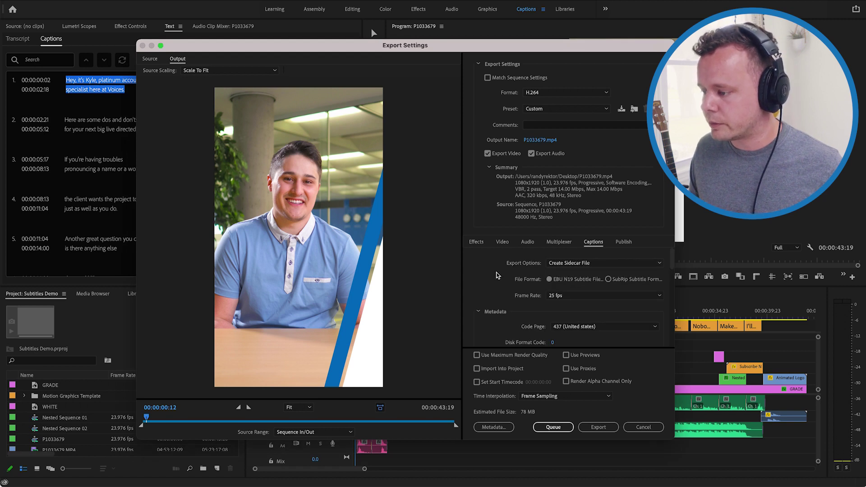
scroll(497, 278, "down", 6)
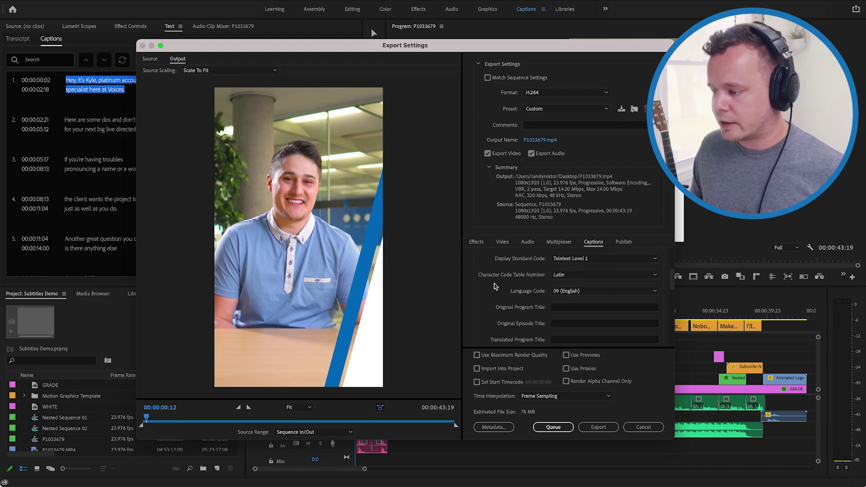
scroll(495, 286, "down", 8)
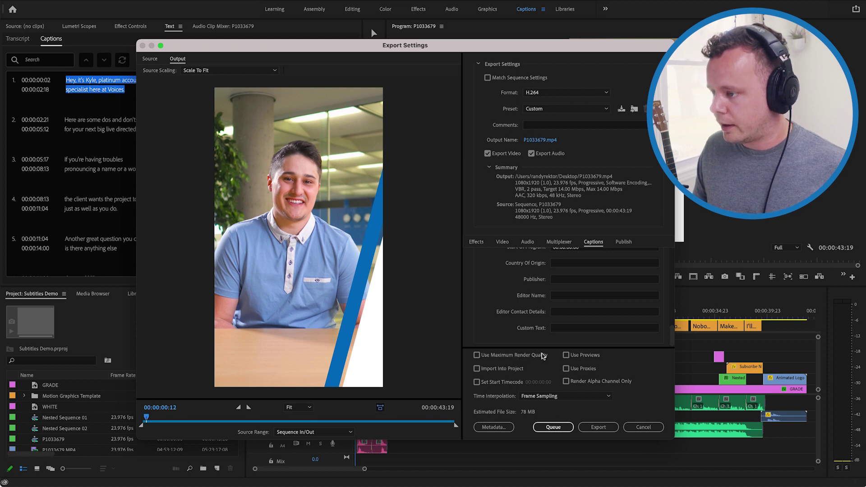
left_click(599, 427)
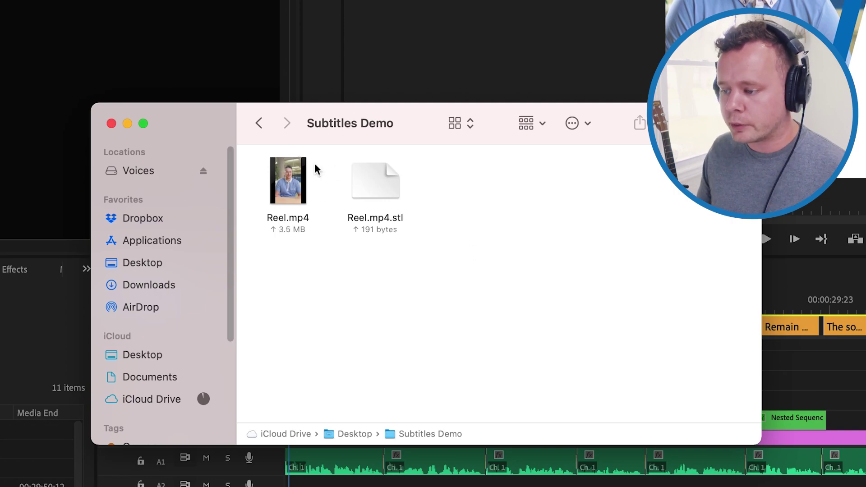
- Check in Subtitles Demo that Reel.mp4 and the 160-byte Reel.mp4.stl sit side by side
left_click_drag(522, 228, 396, 176)
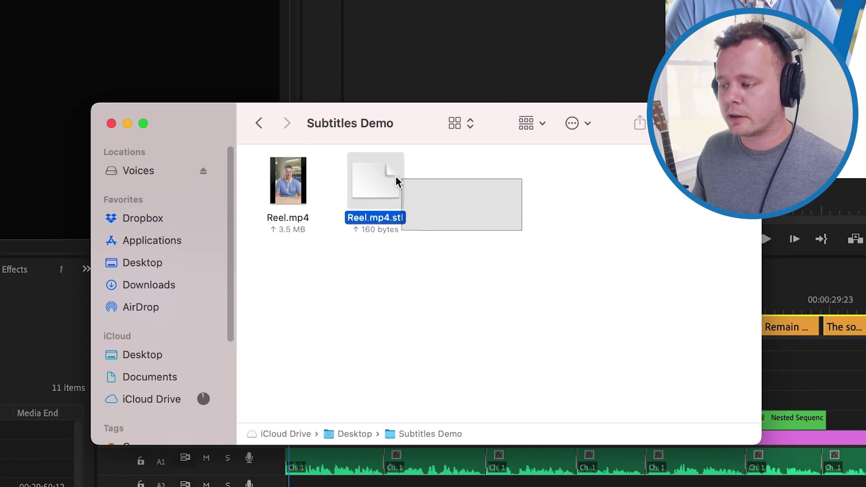
left_click(505, 267)
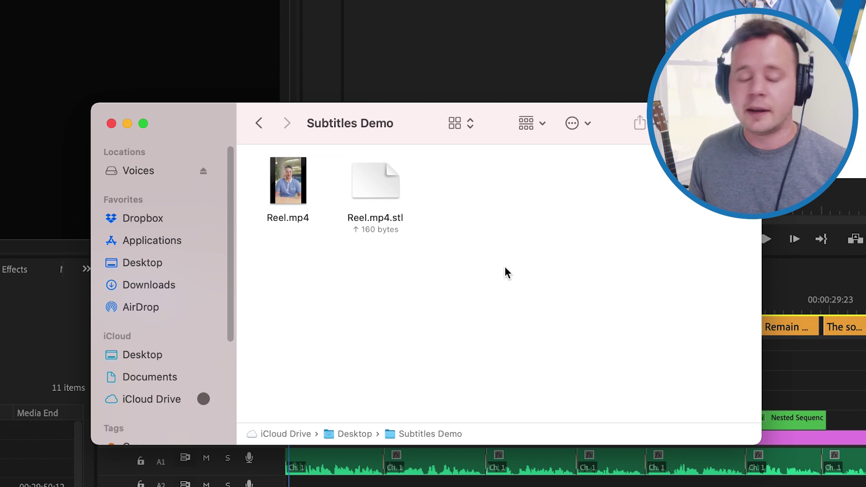